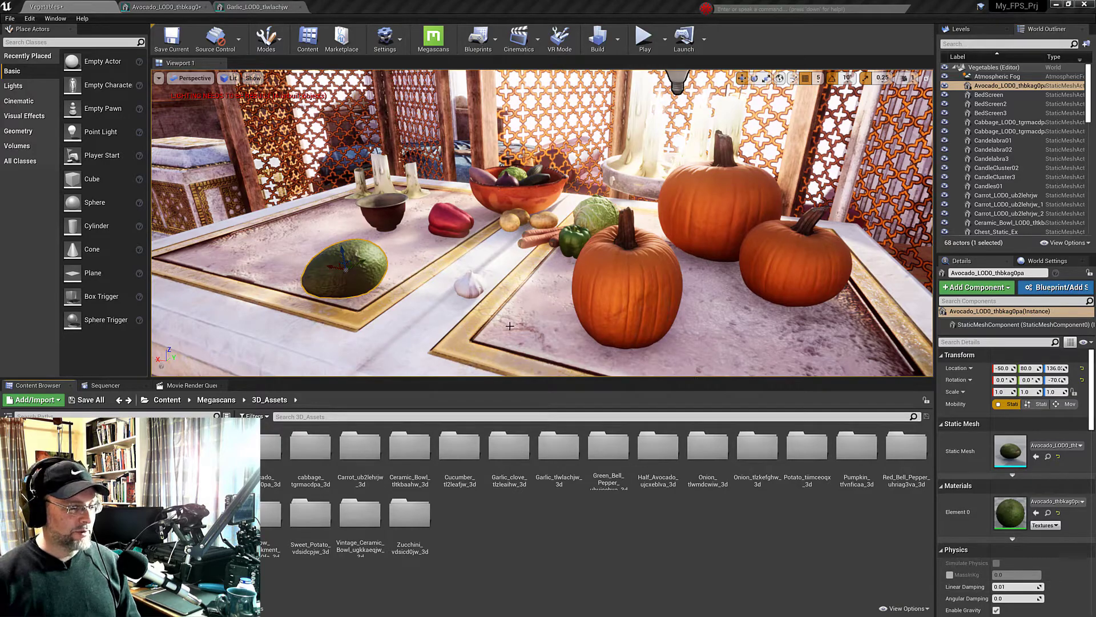
Switch from the Unreal Editor to Quixel Bridge's ArchViz Vegetables collection
key(alt+Tab)
scroll(360, 385, up, 5)
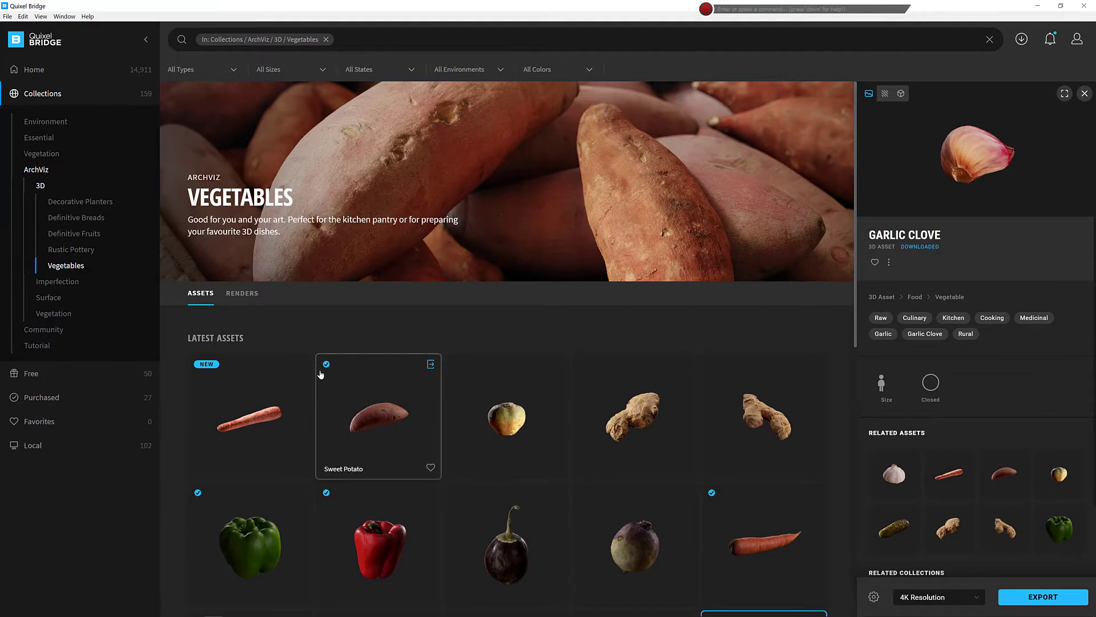
scroll(356, 513, down, 4)
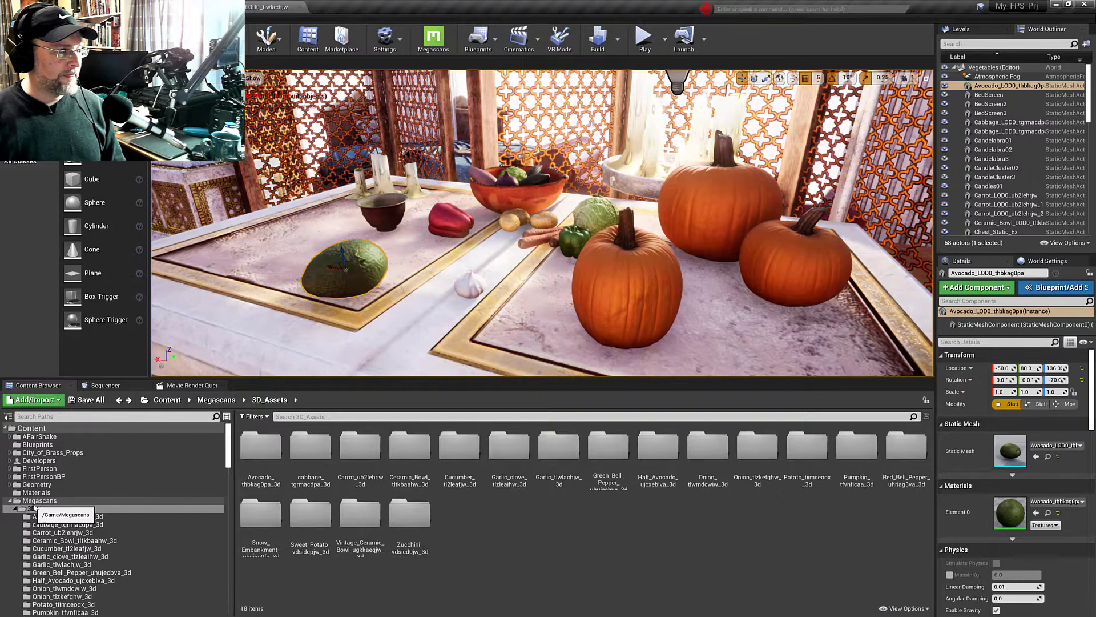
Browse to Megascans > 3D_Assets and filter the folder to show only static meshes
click(39, 500)
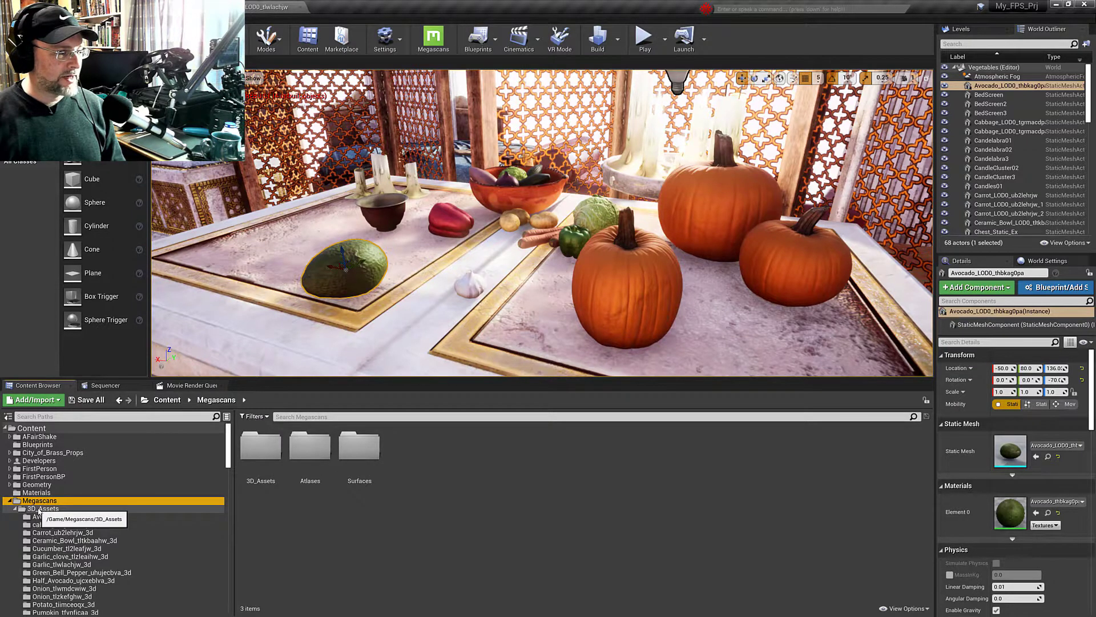
click(41, 509)
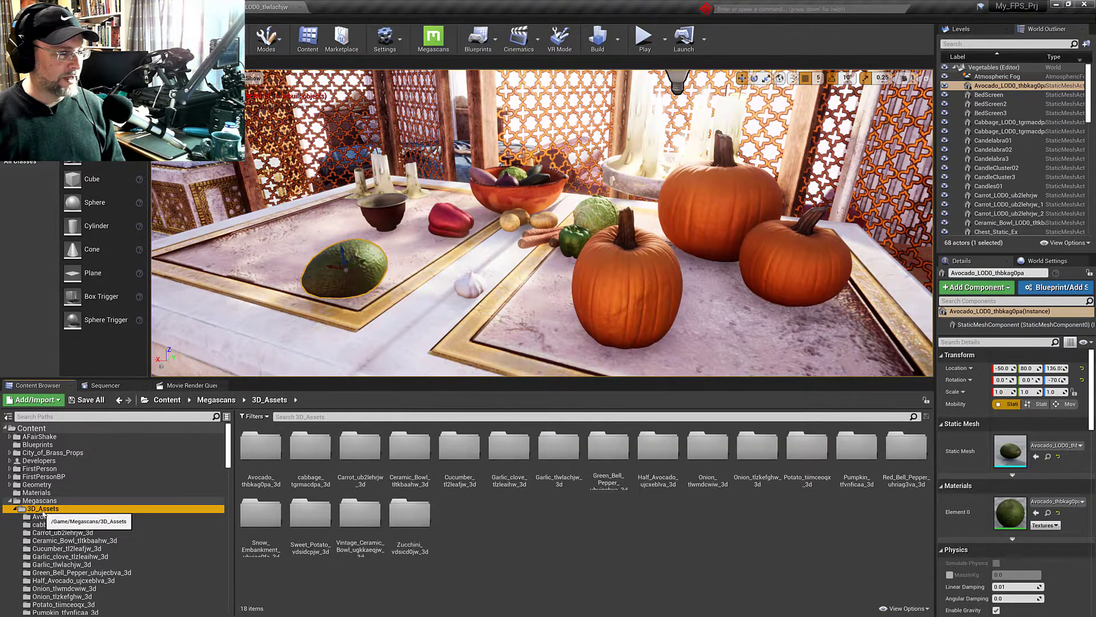
click(254, 417)
click(263, 195)
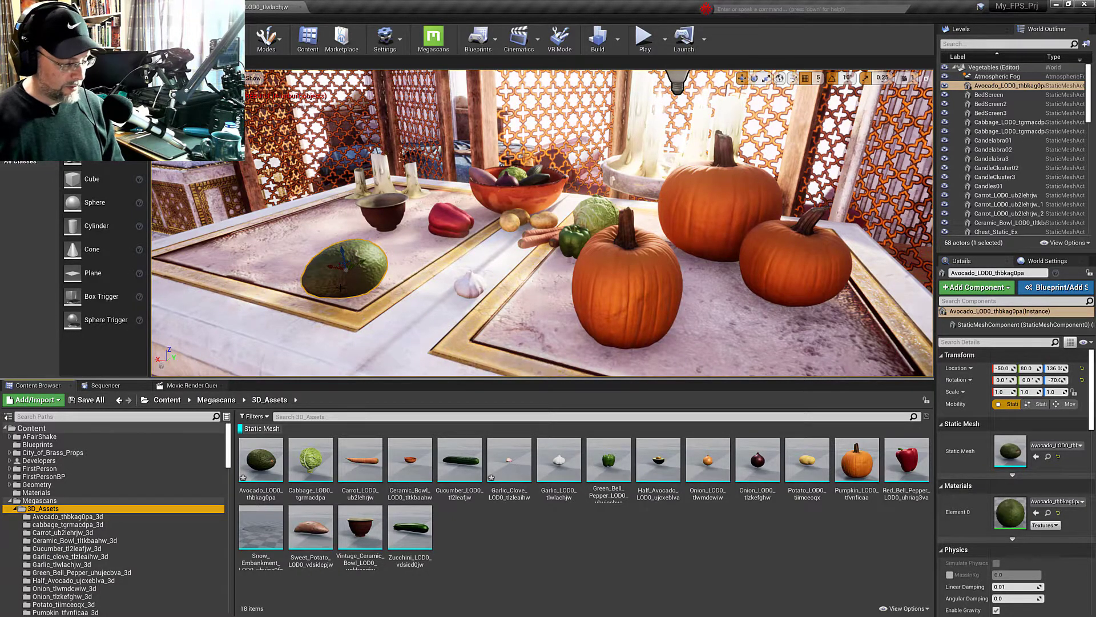
Inspect the avocado in wireframe, return to Lit, and open it in the Static Mesh Editor
key(alt+2)
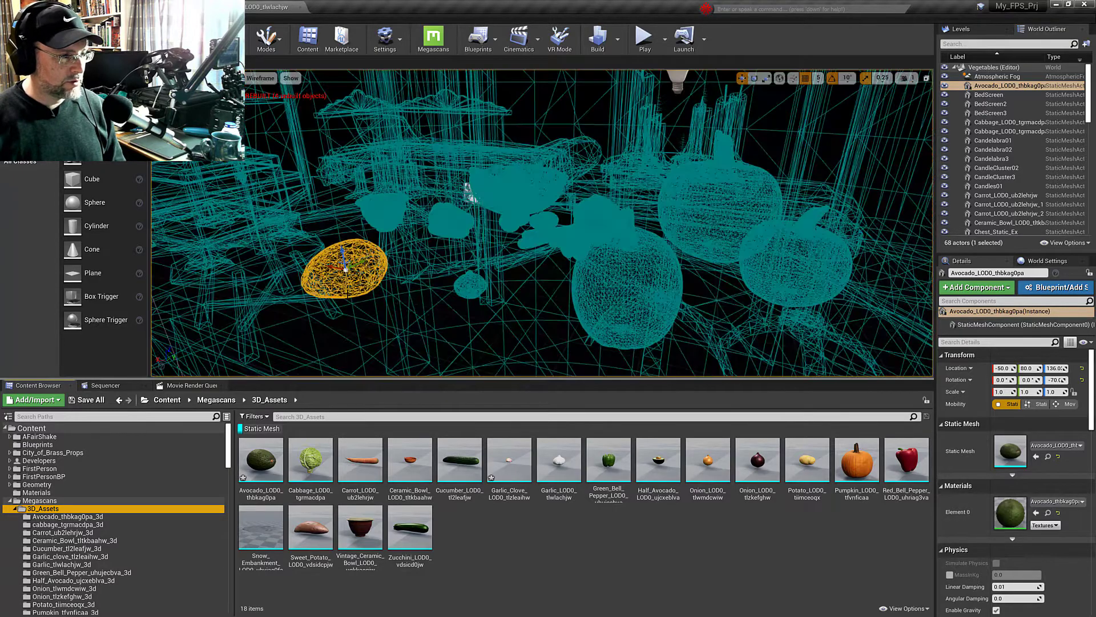
right_drag(469, 190, 566, 215)
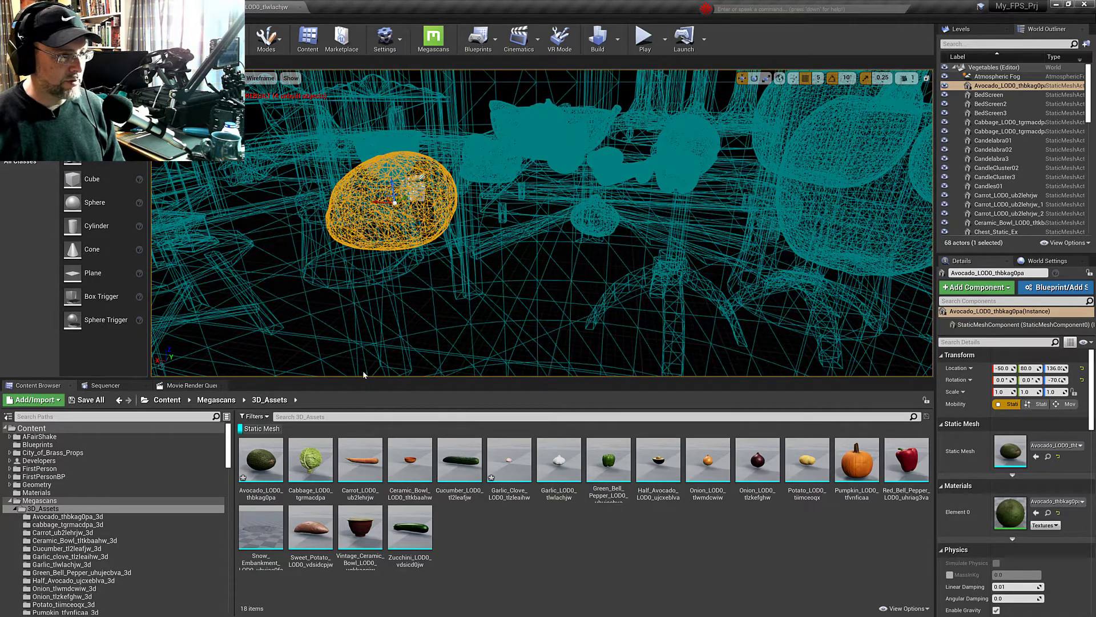
key(alt+4)
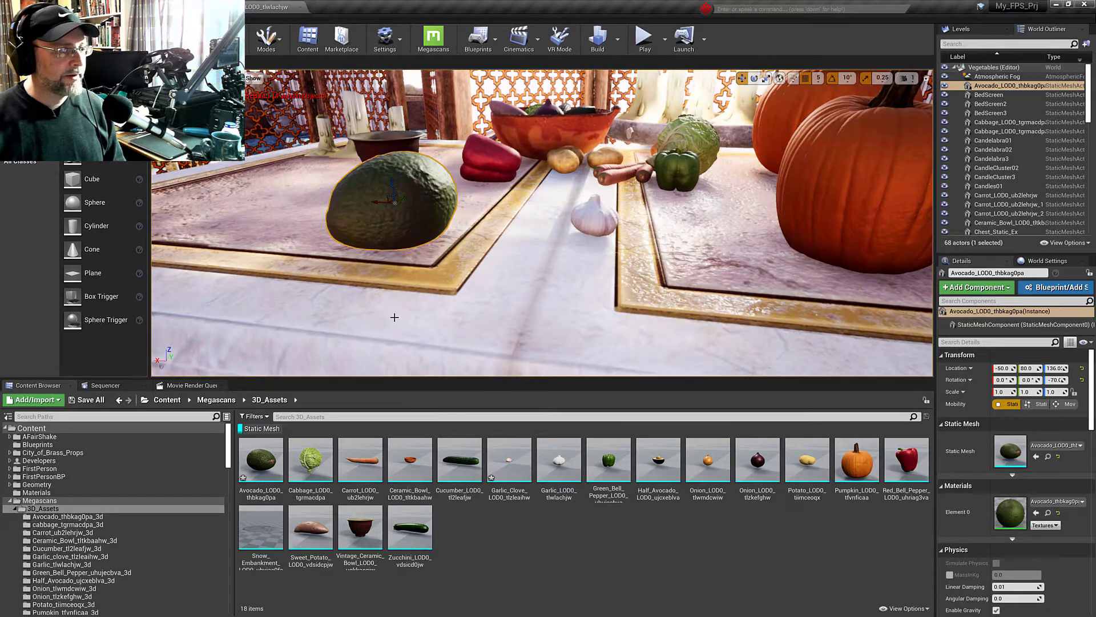
right_drag(514, 223, 531, 257)
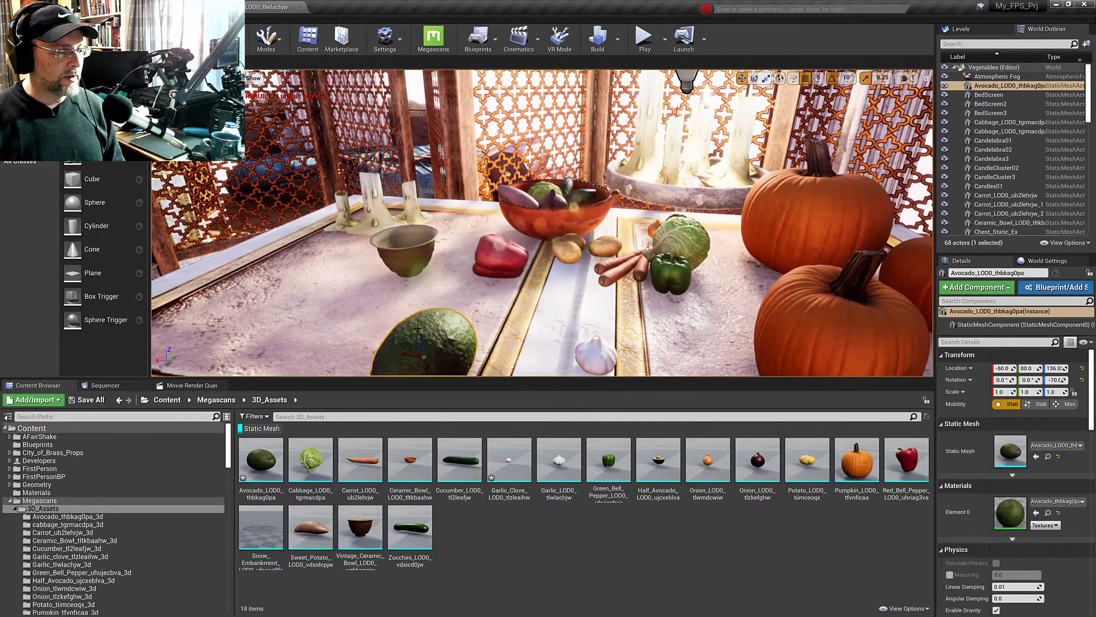
key(ctrl+e)
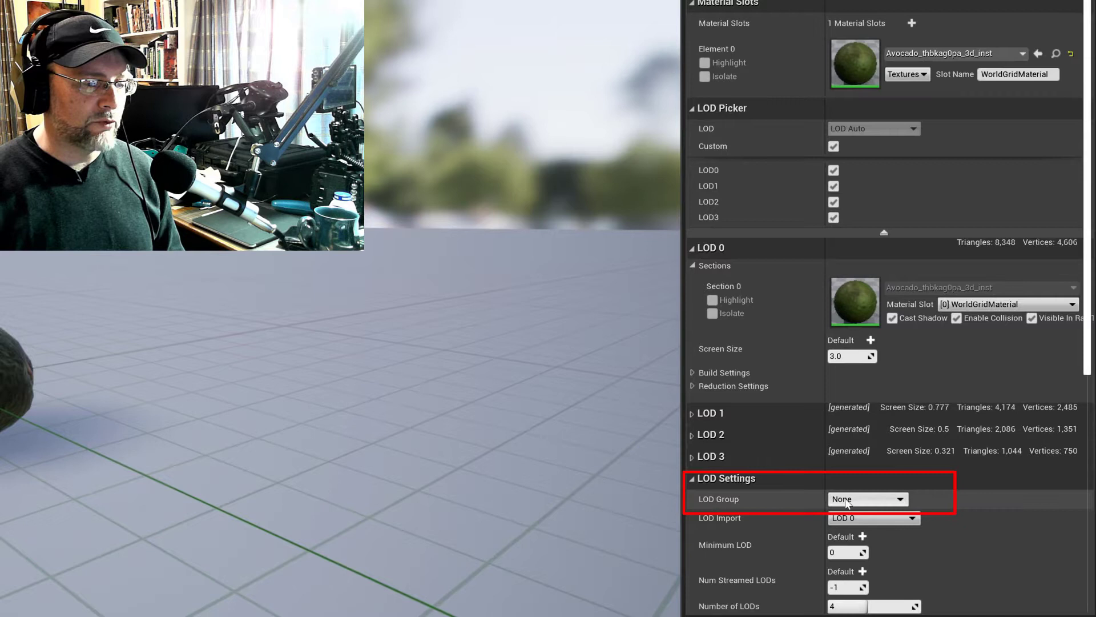
Assign the Quixel_CU LOD group to the avocado, accept its defaults, and collapse LOD 0
click(845, 499)
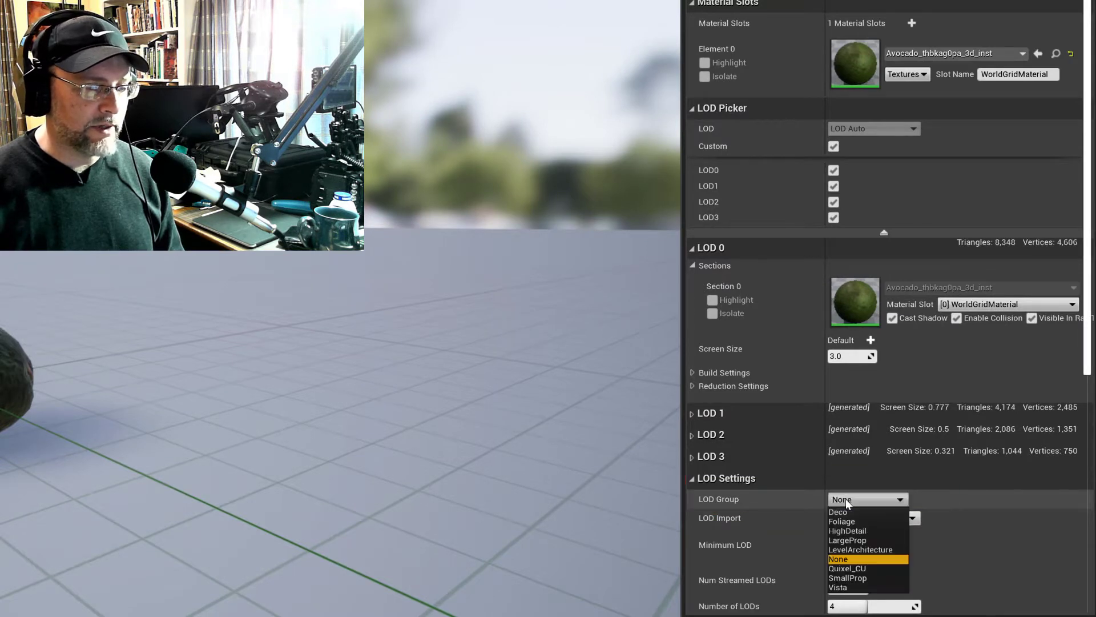
click(876, 568)
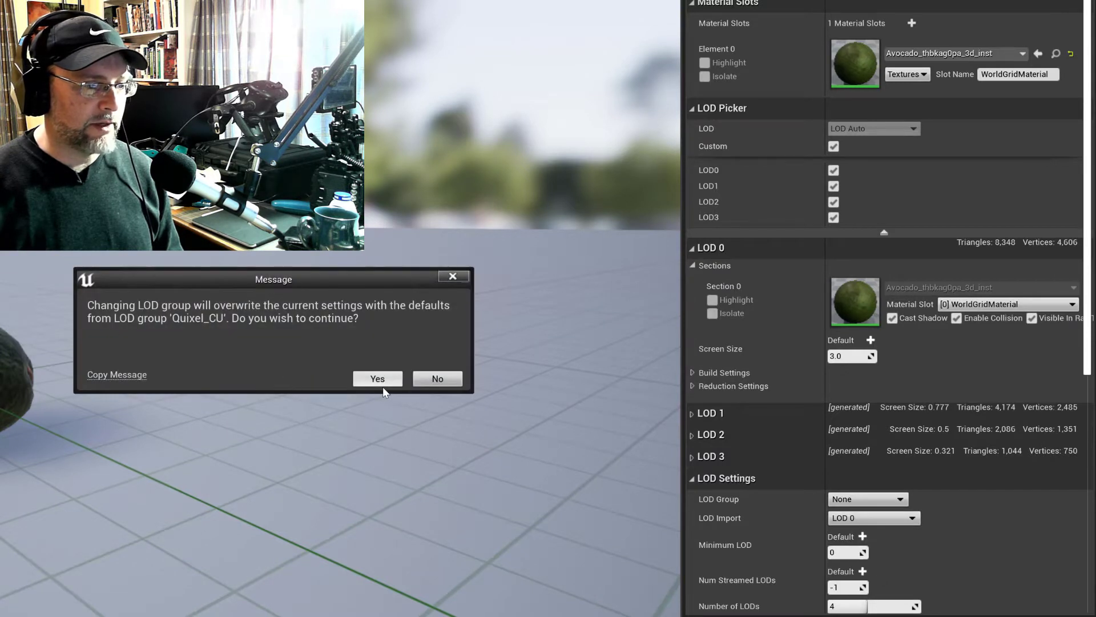
click(378, 379)
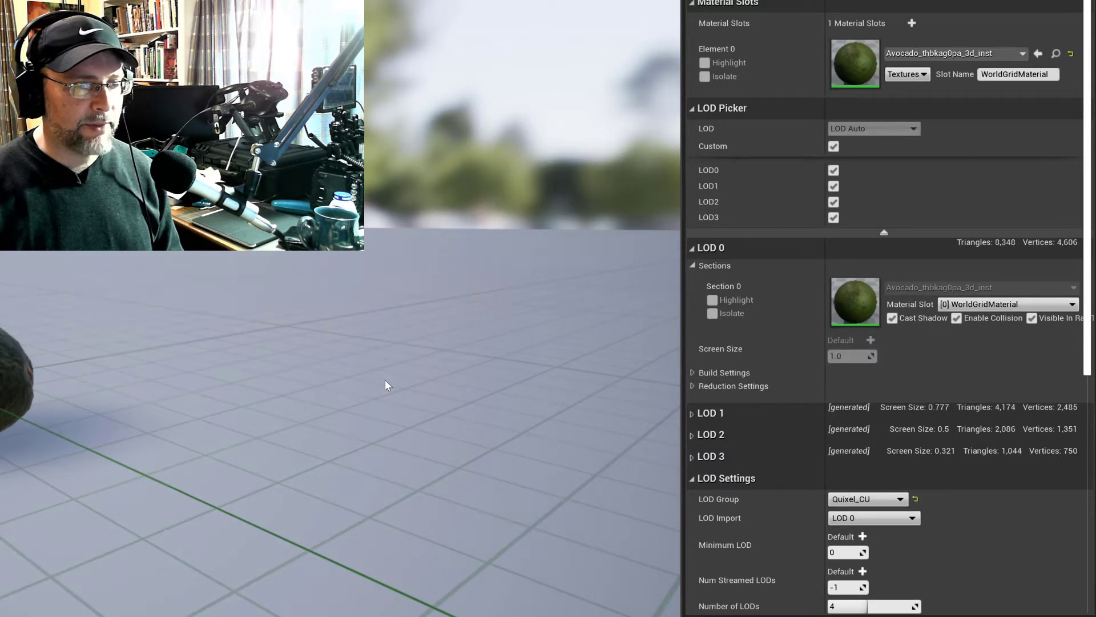
click(693, 249)
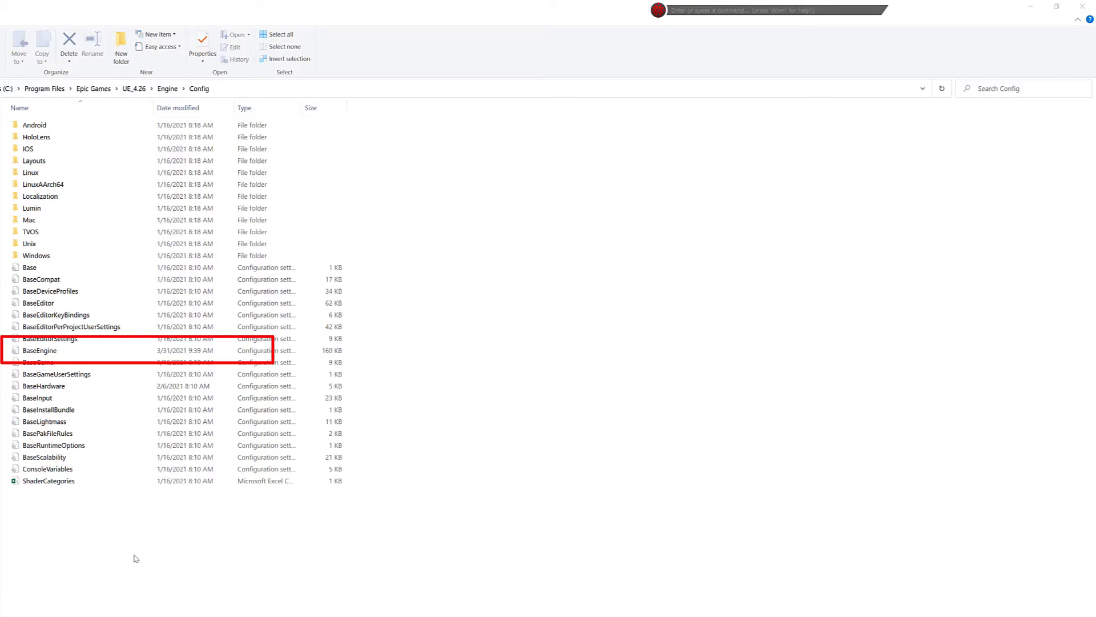
Bring up BaseEngine.ini in Notepad at its StaticMeshLODSettings section
key(alt+Tab)
key(alt+Tab)
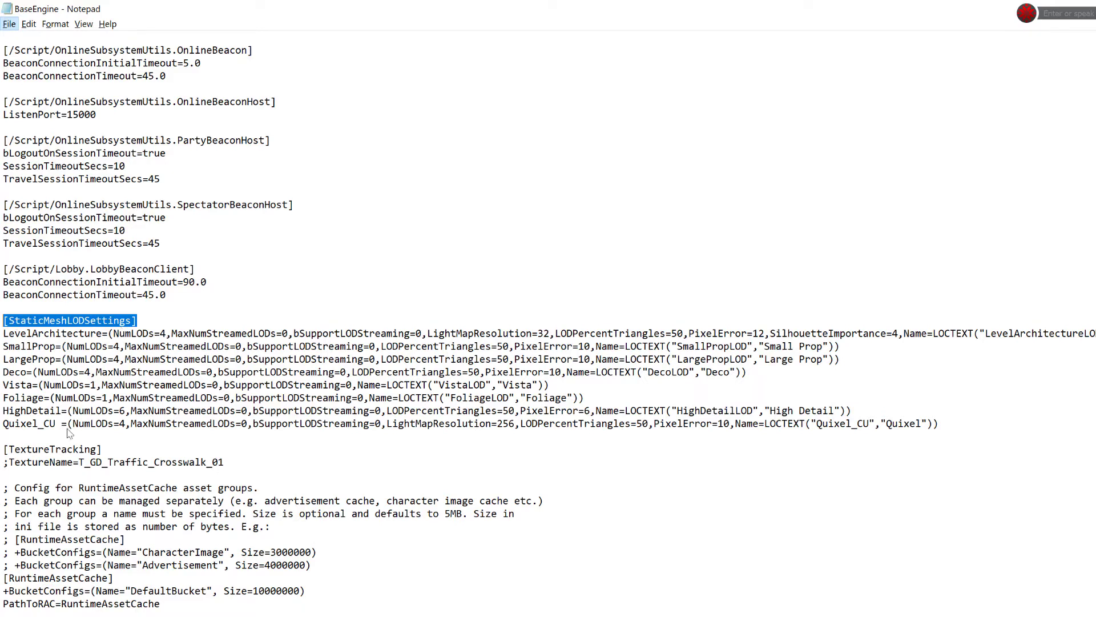
click(934, 422)
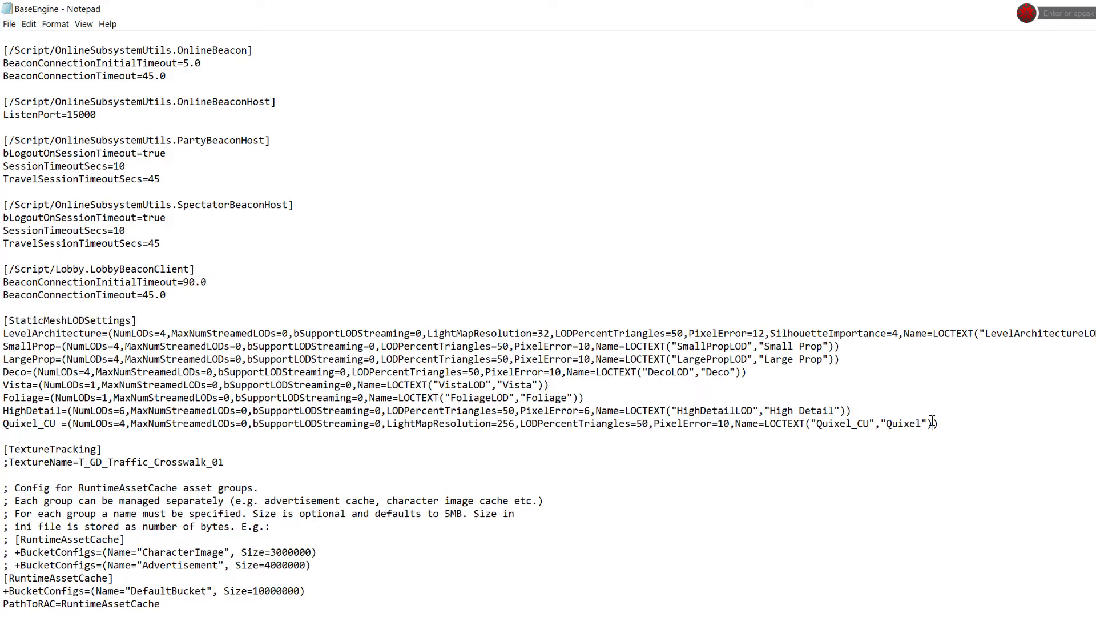
drag(942, 422, 2, 425)
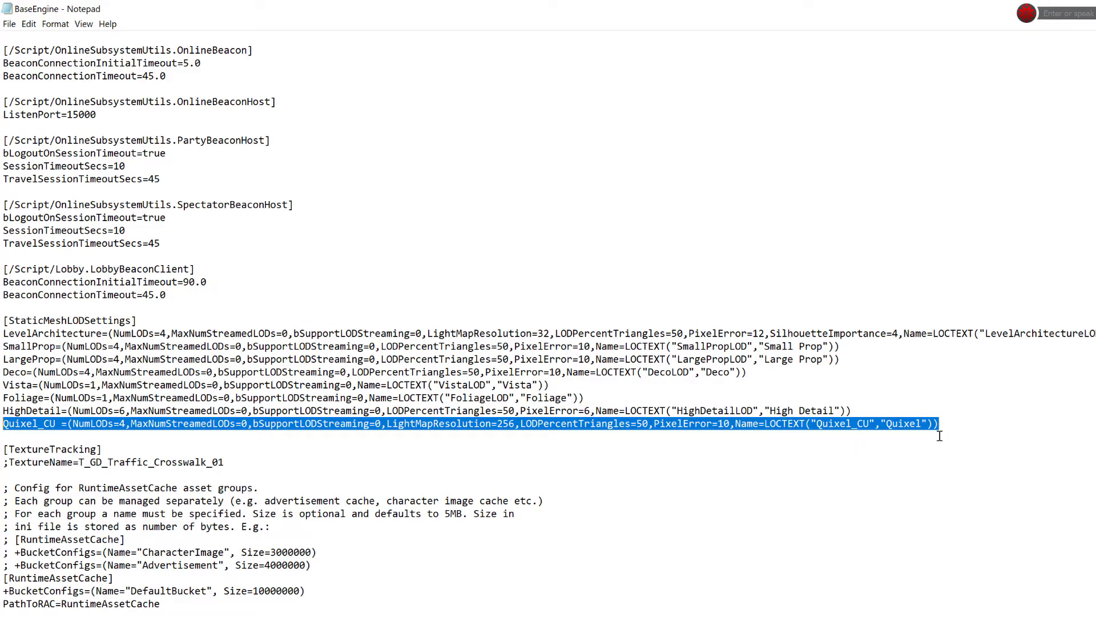
click(410, 445)
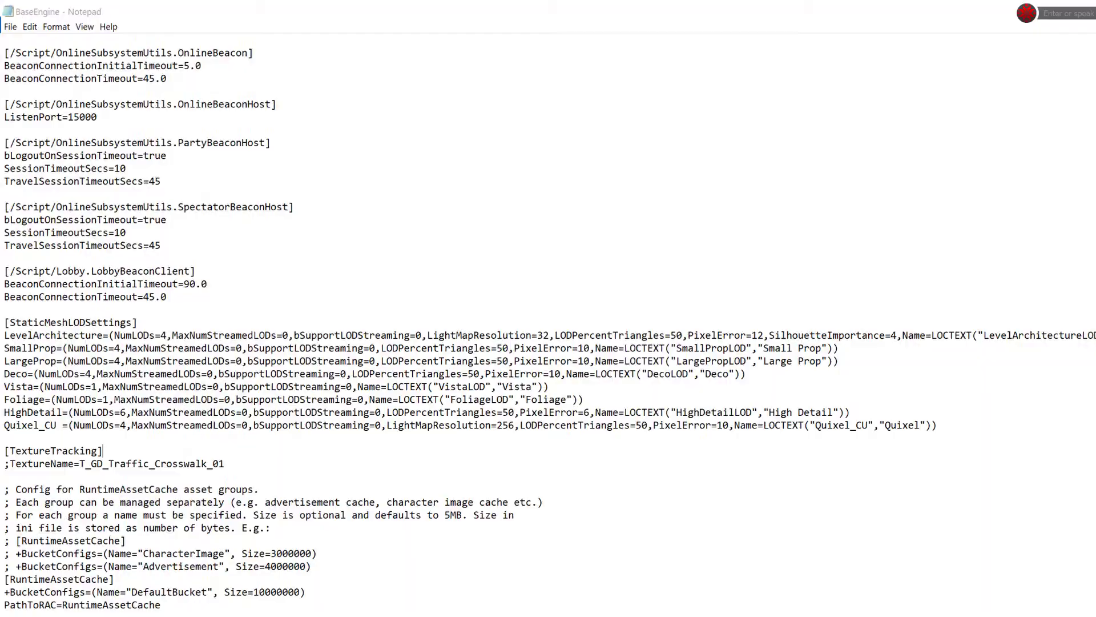
Set the avocado mesh's LOD Group to Quixel_CU and orbit it in wireframe view
key(alt+Tab)
key(alt+Tab)
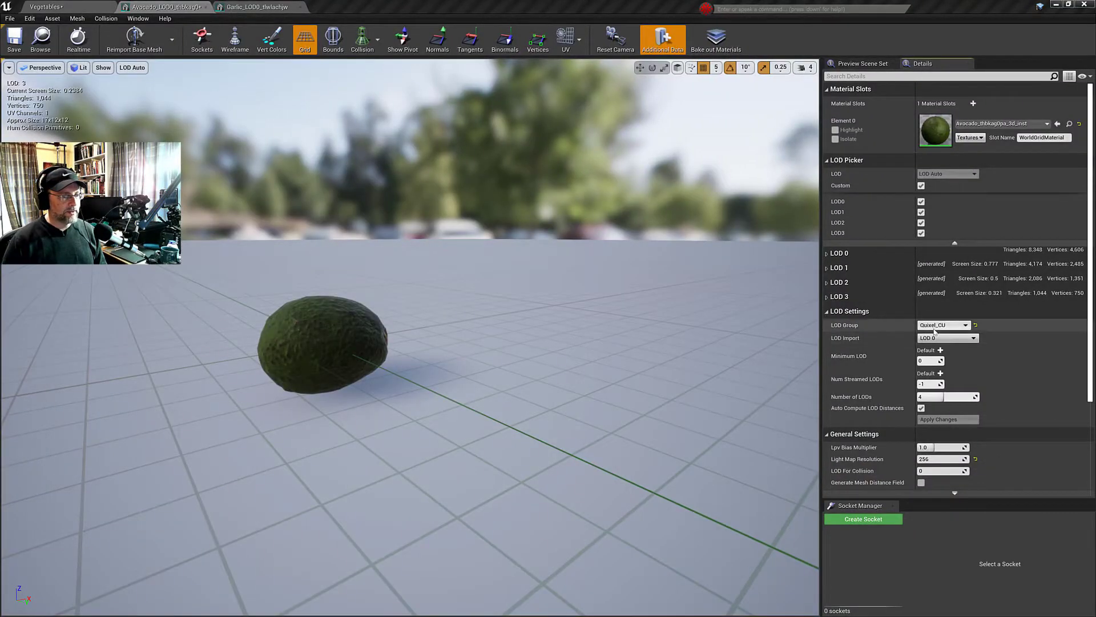
click(944, 325)
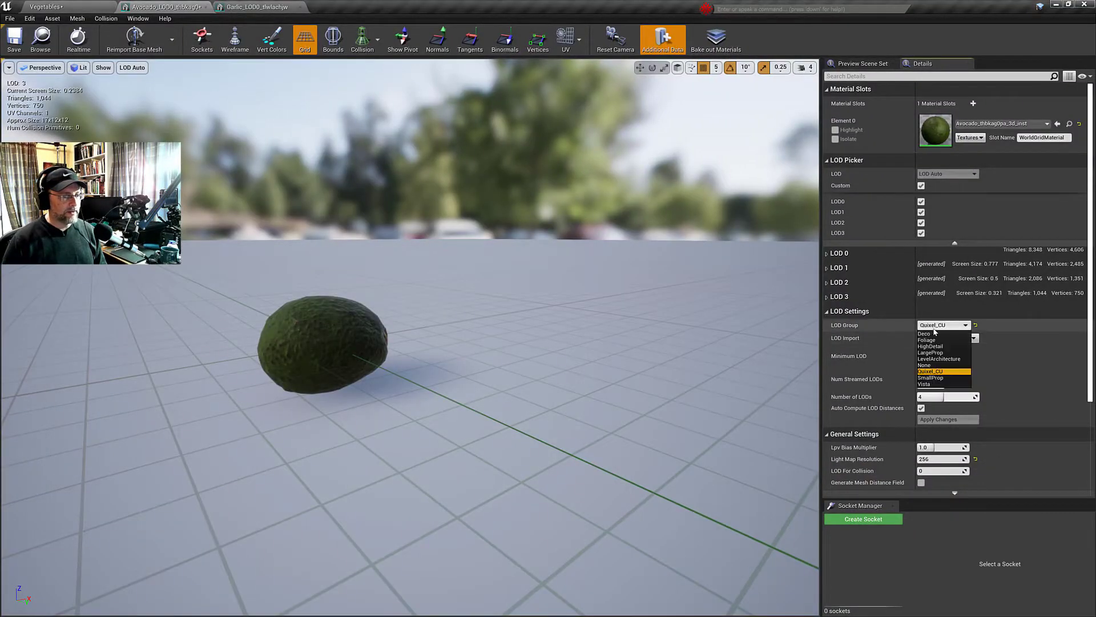
click(929, 372)
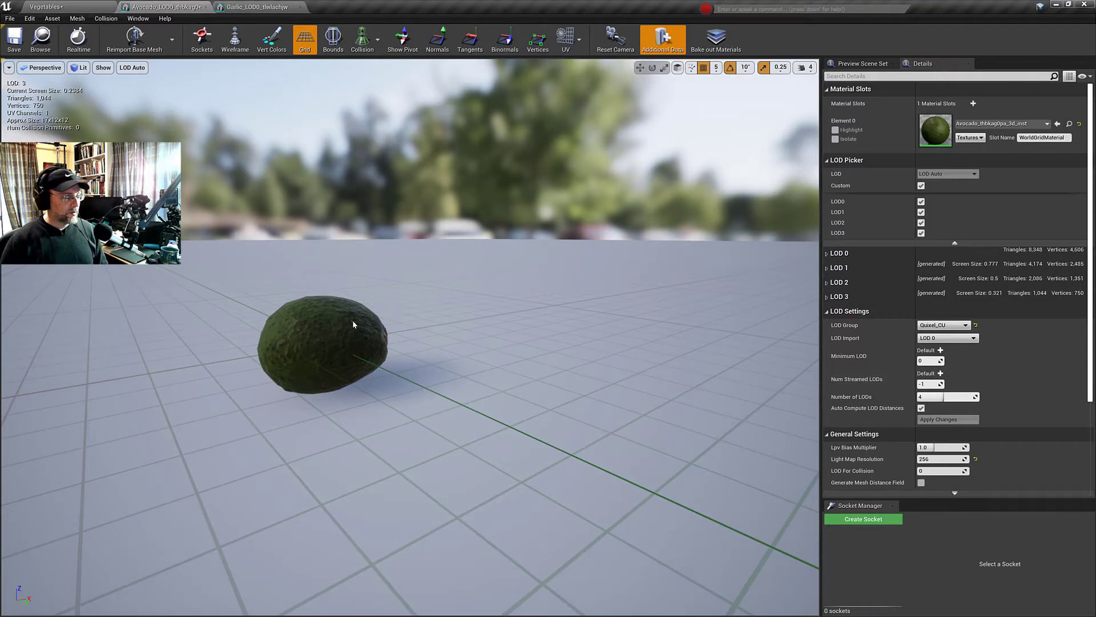
key(alt+2)
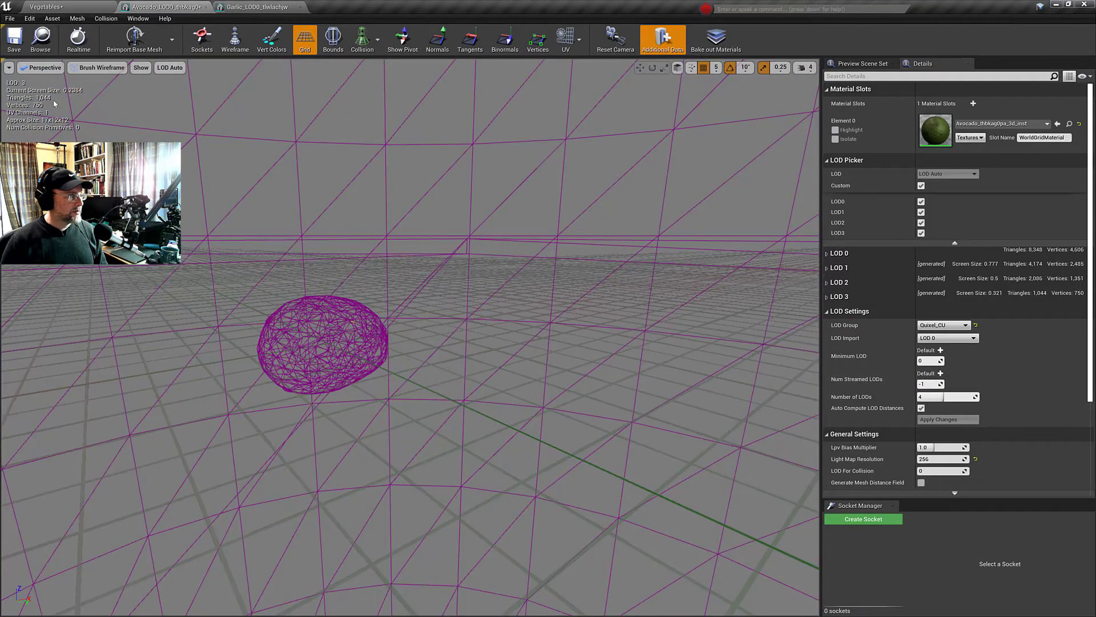
scroll(326, 343, up, 3)
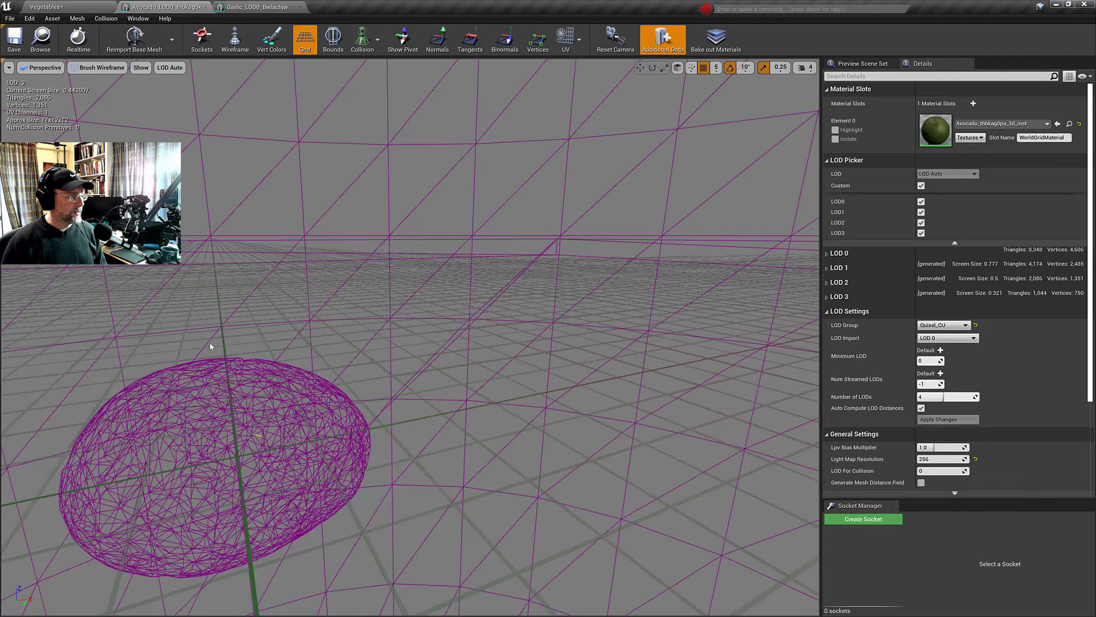
scroll(229, 367, up, 3)
scroll(229, 366, up, 3)
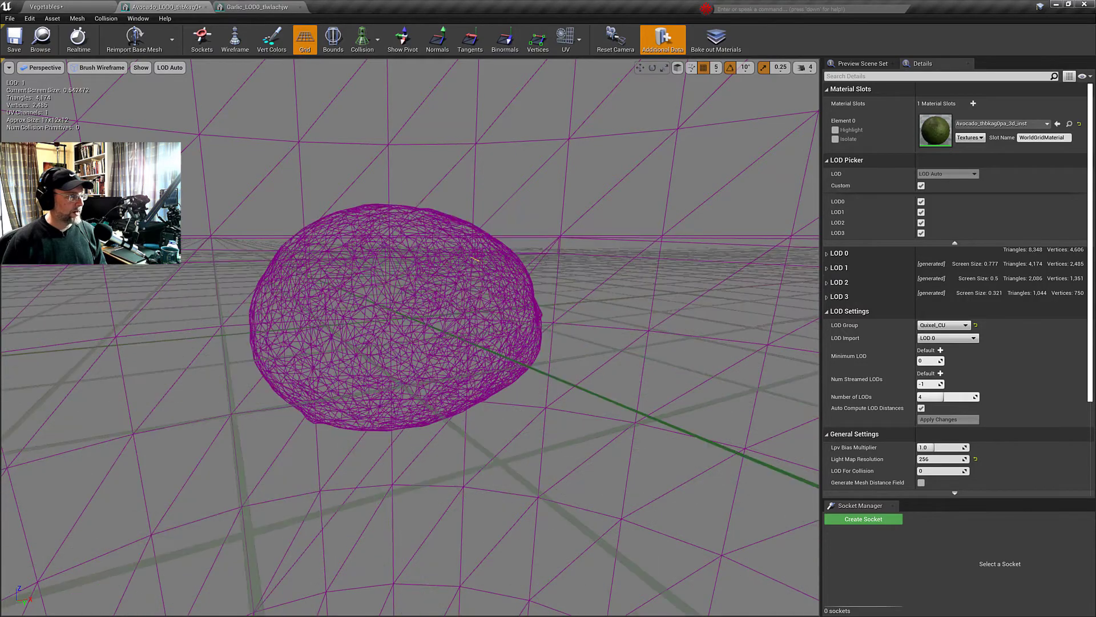
scroll(230, 368, up, 3)
scroll(229, 367, up, 3)
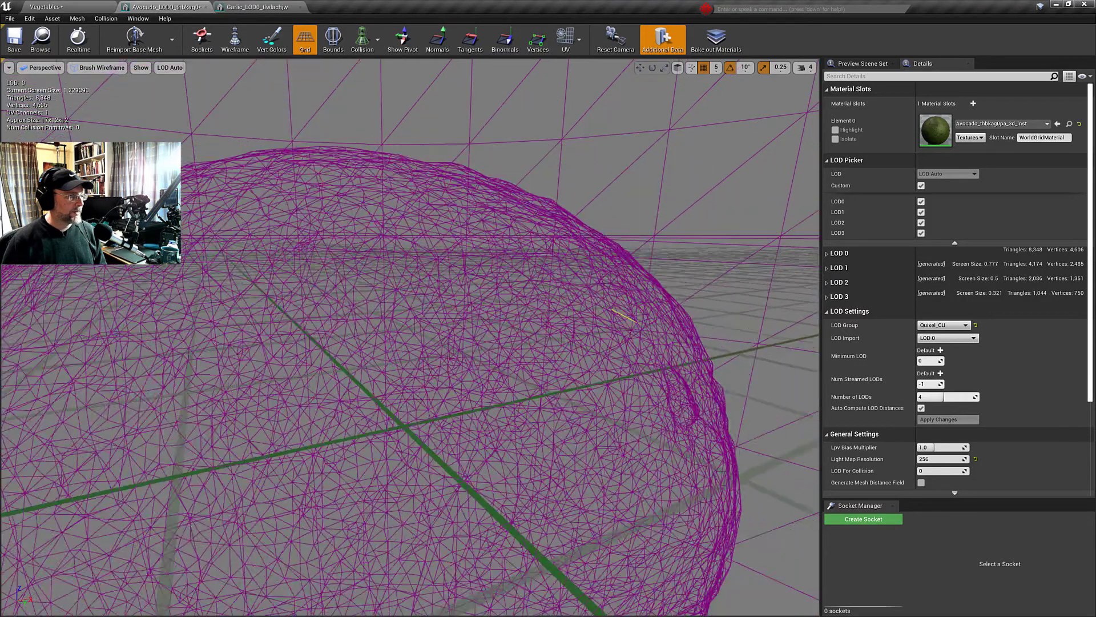
scroll(411, 343, down, 5)
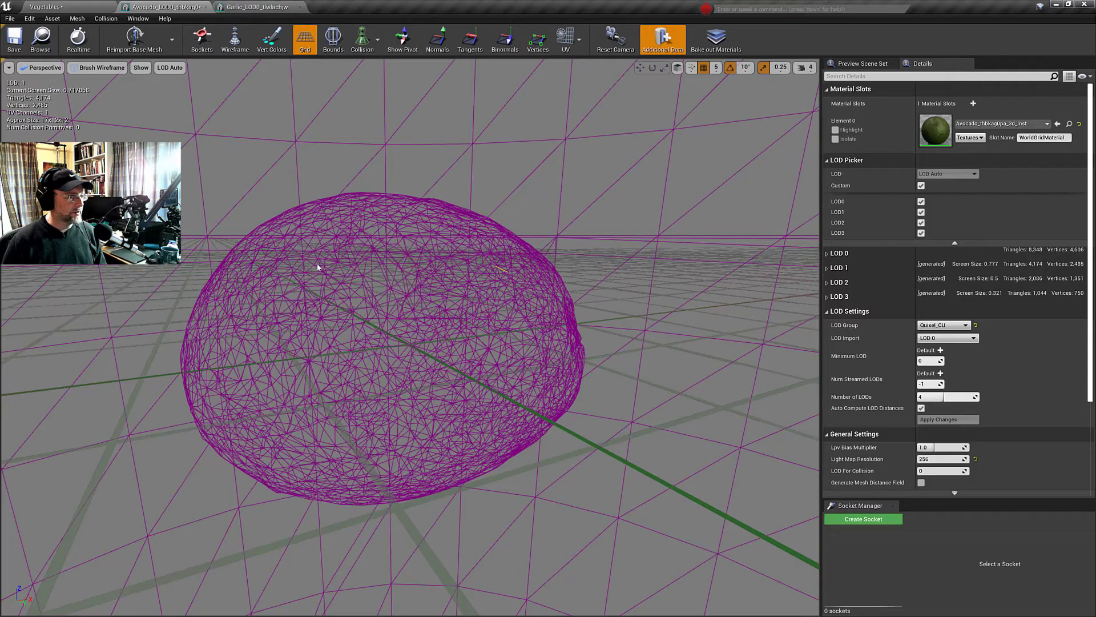
scroll(320, 268, down, 3)
right_drag(321, 267, 412, 283)
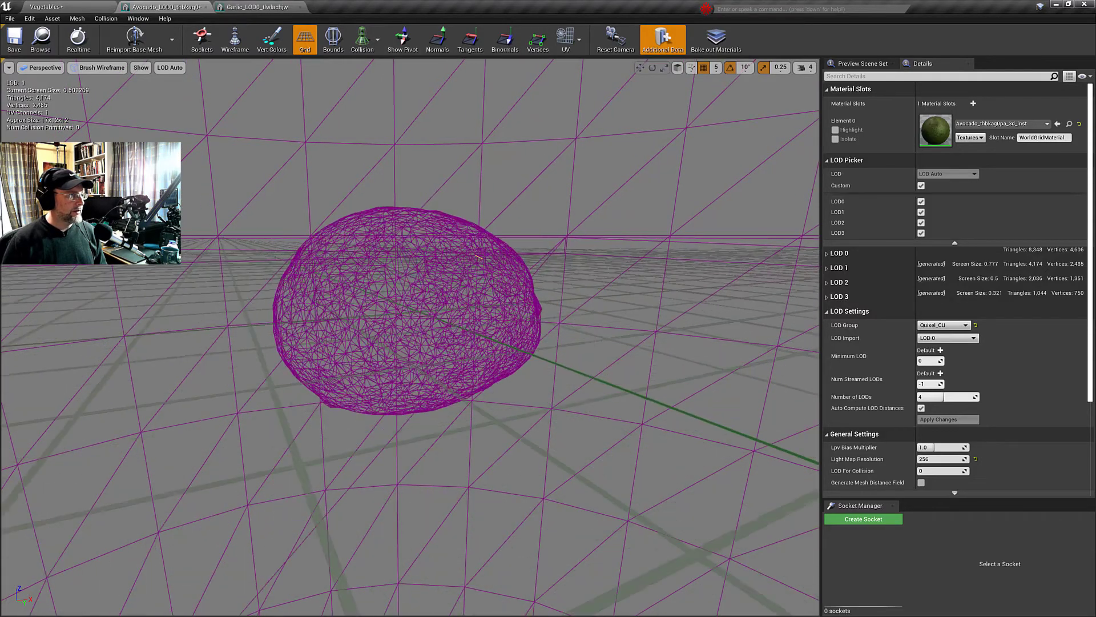
scroll(484, 257, up, 3)
scroll(484, 257, up, 2)
scroll(485, 257, down, 4)
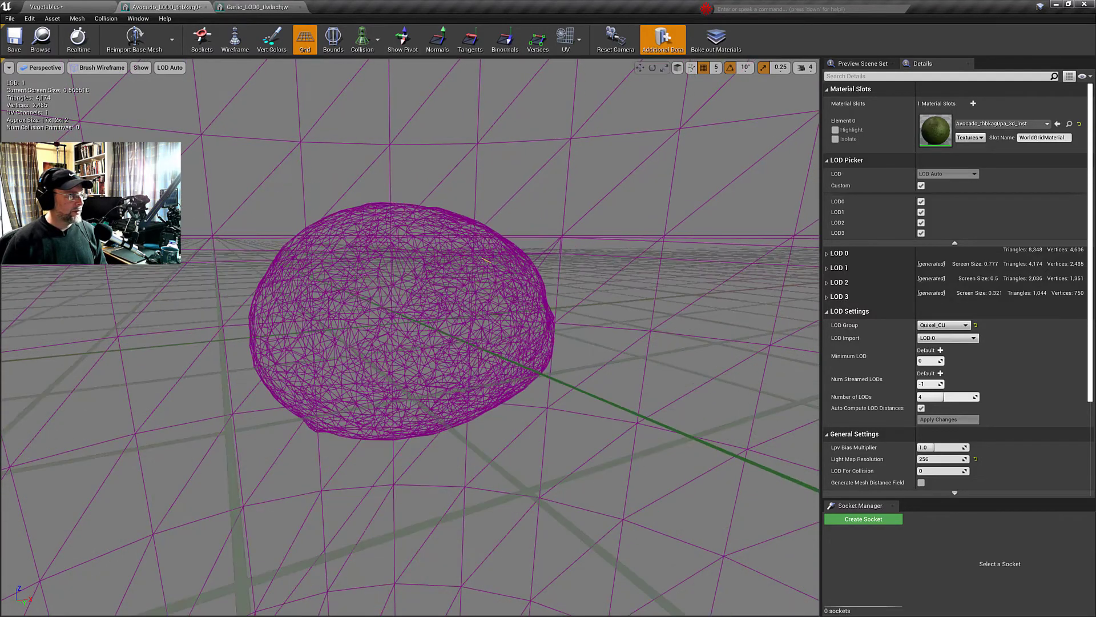
scroll(484, 260, down, 3)
scroll(484, 260, down, 3)
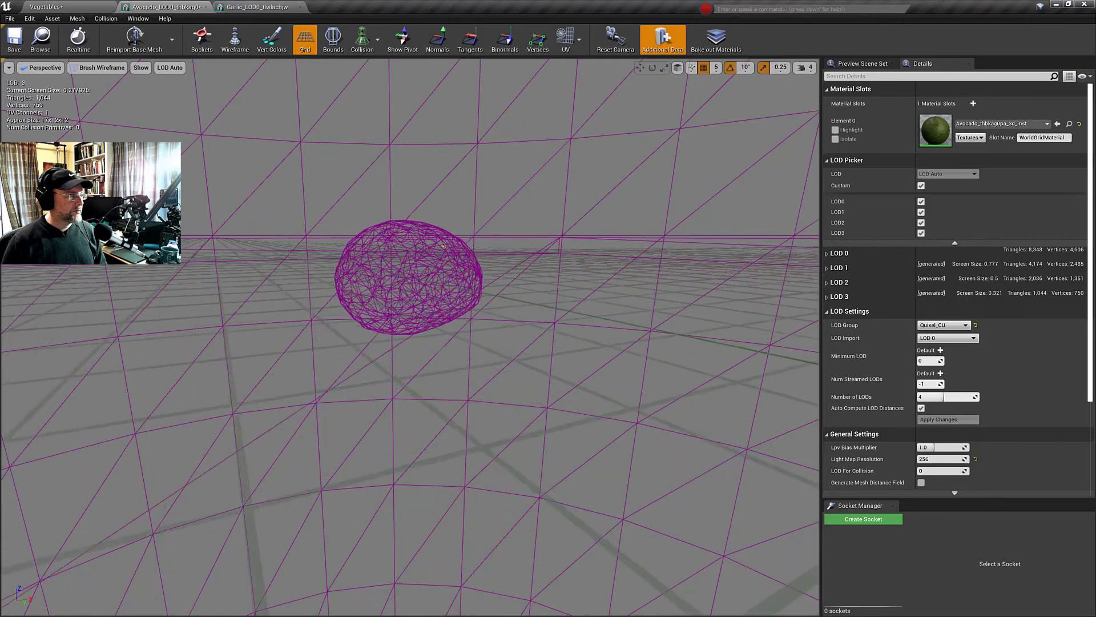
scroll(463, 253, down, 2)
scroll(439, 249, up, 4)
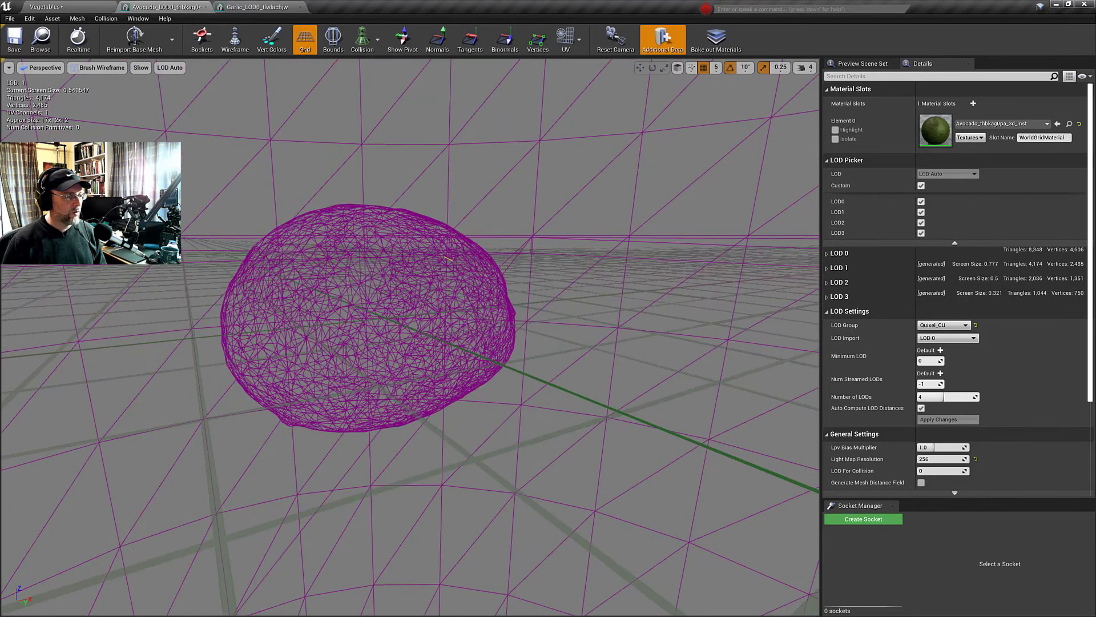
scroll(448, 259, down, 5)
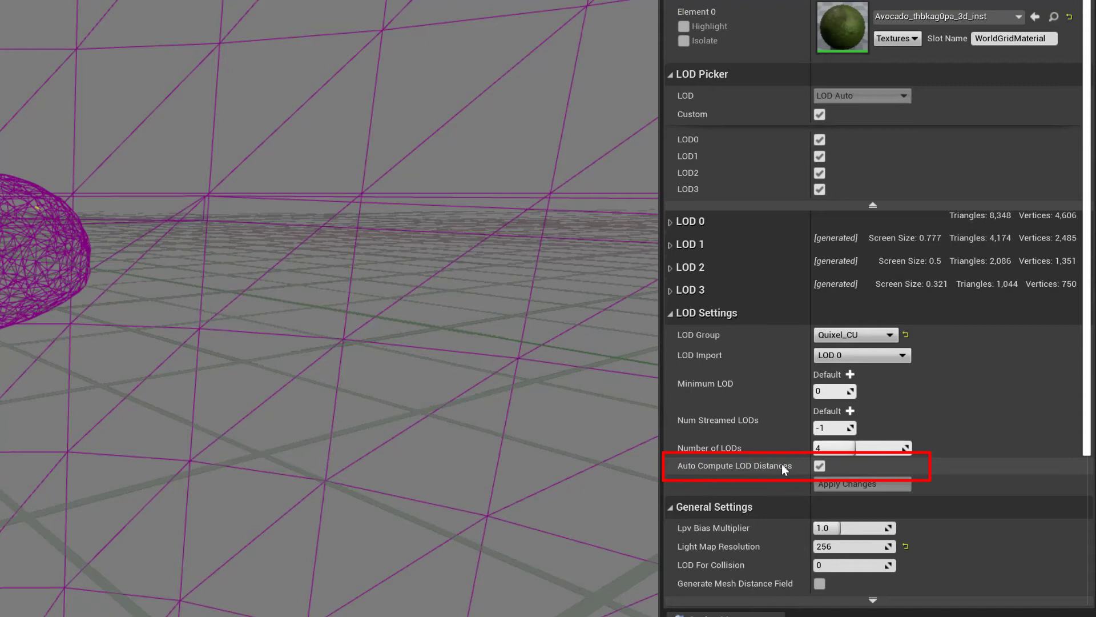
Disable Auto Compute LOD Distances, set LOD 0 screen size to 0.05, and return to Vegetables
click(819, 466)
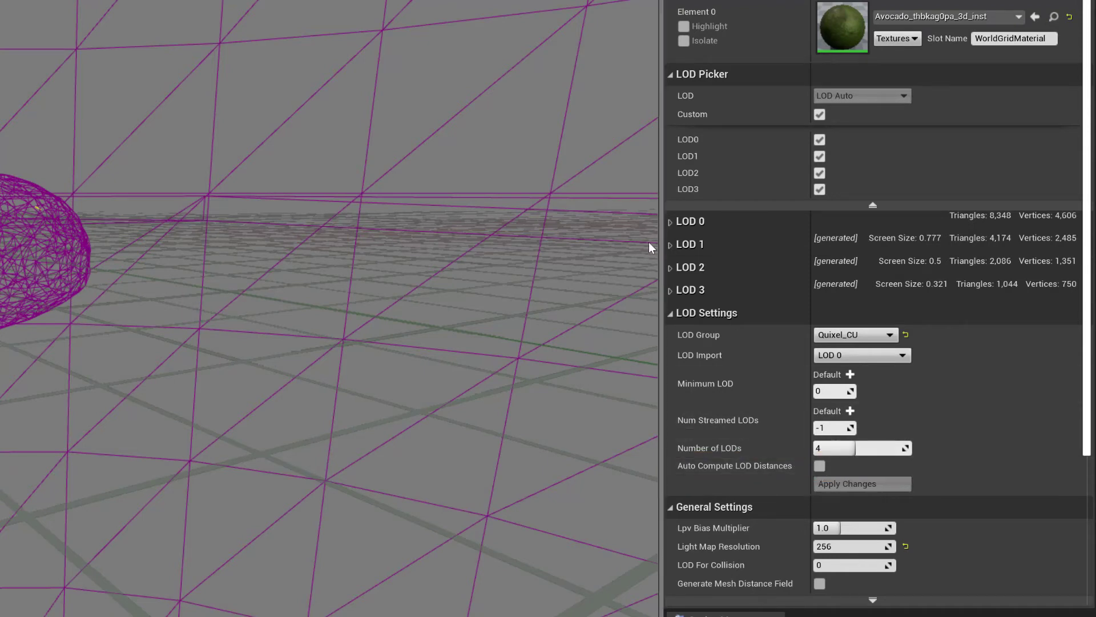
click(676, 222)
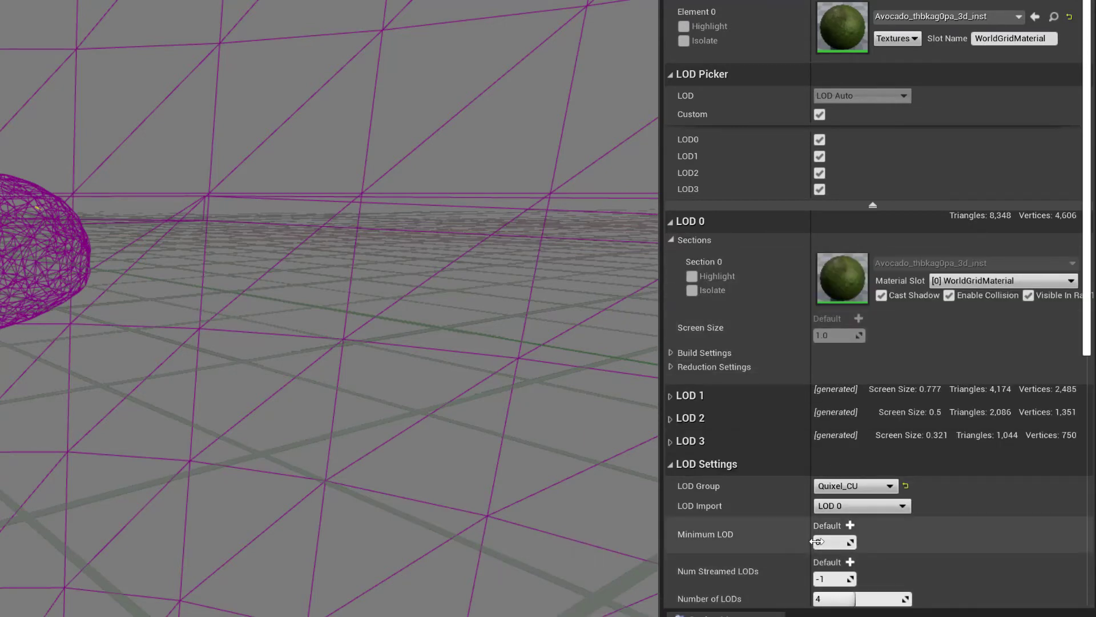
scroll(812, 542, down, 1)
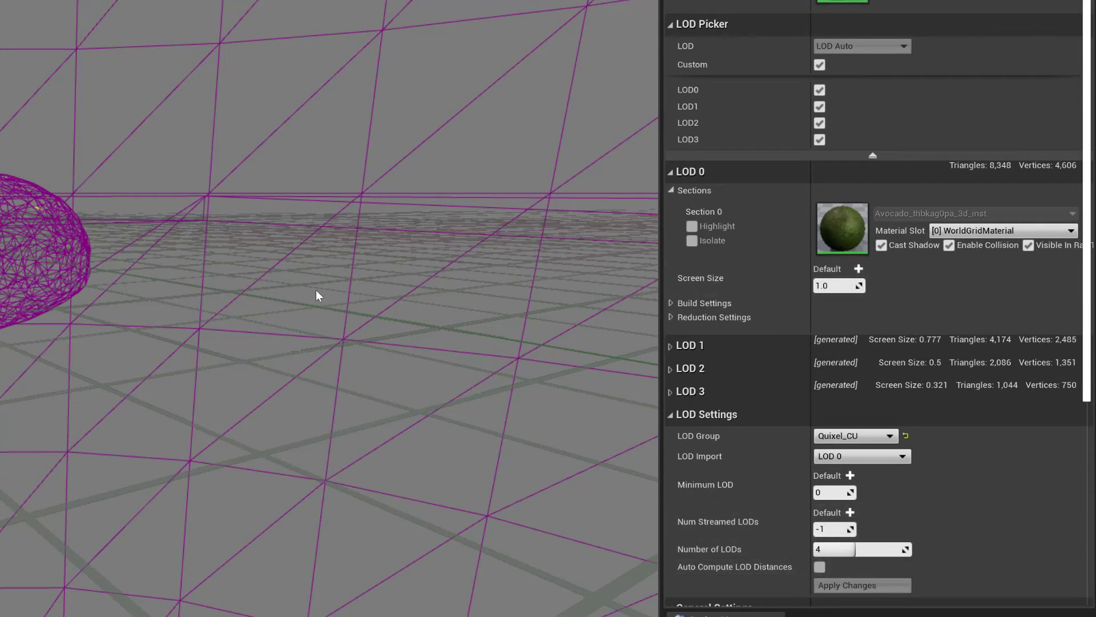
click(837, 285)
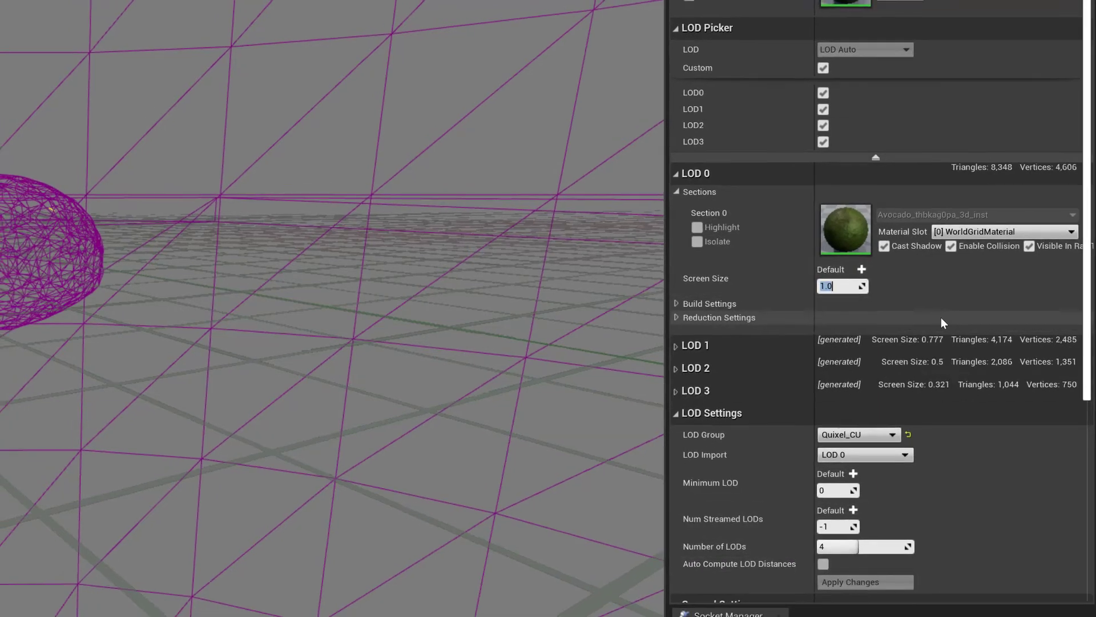
text(0)
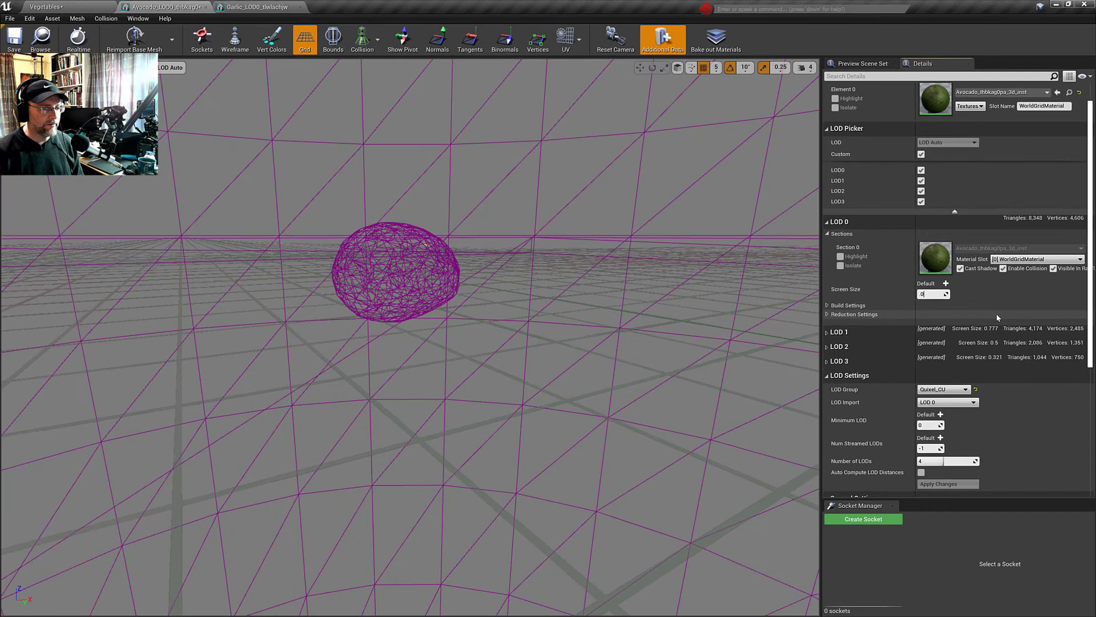
text(.05)
key(Return)
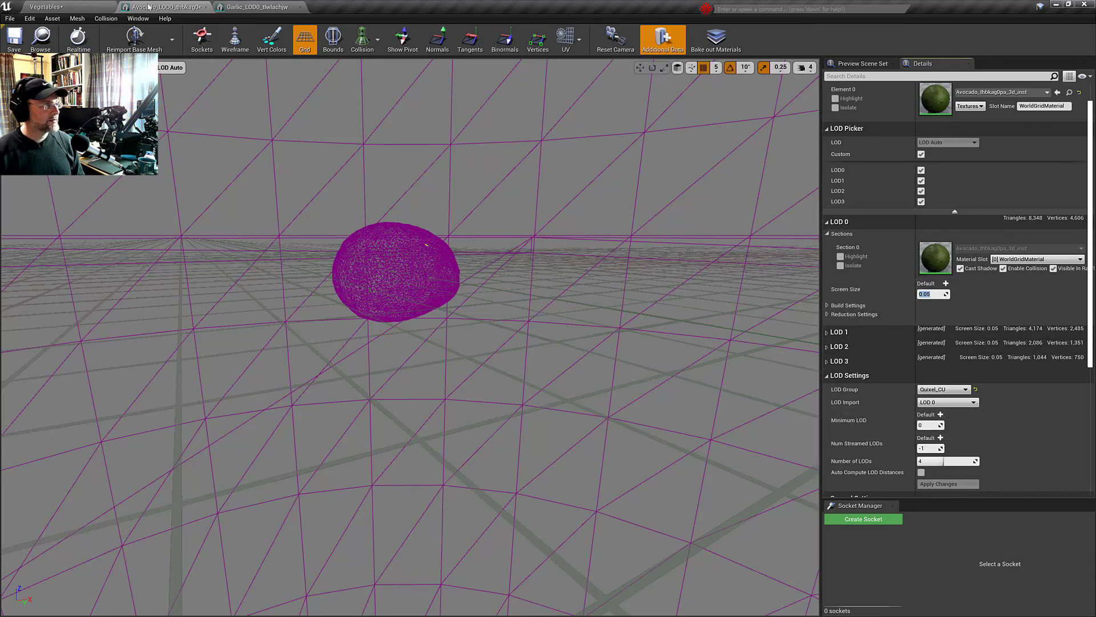
click(53, 6)
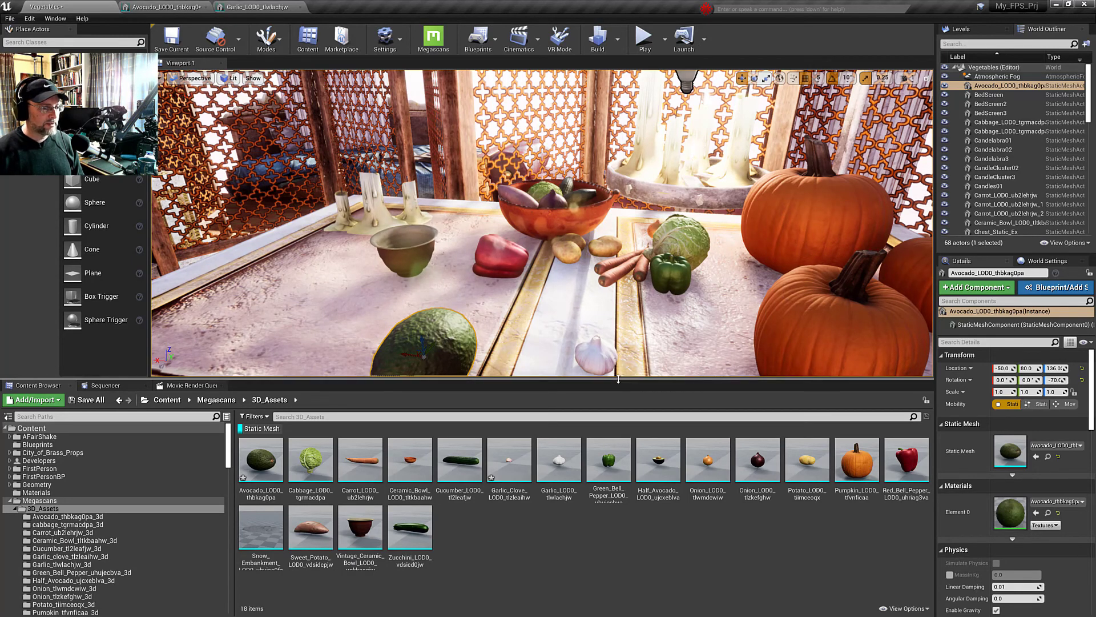
Drag the viewport–Content Browser splitter downward to enlarge the level viewport
drag(618, 379, 620, 427)
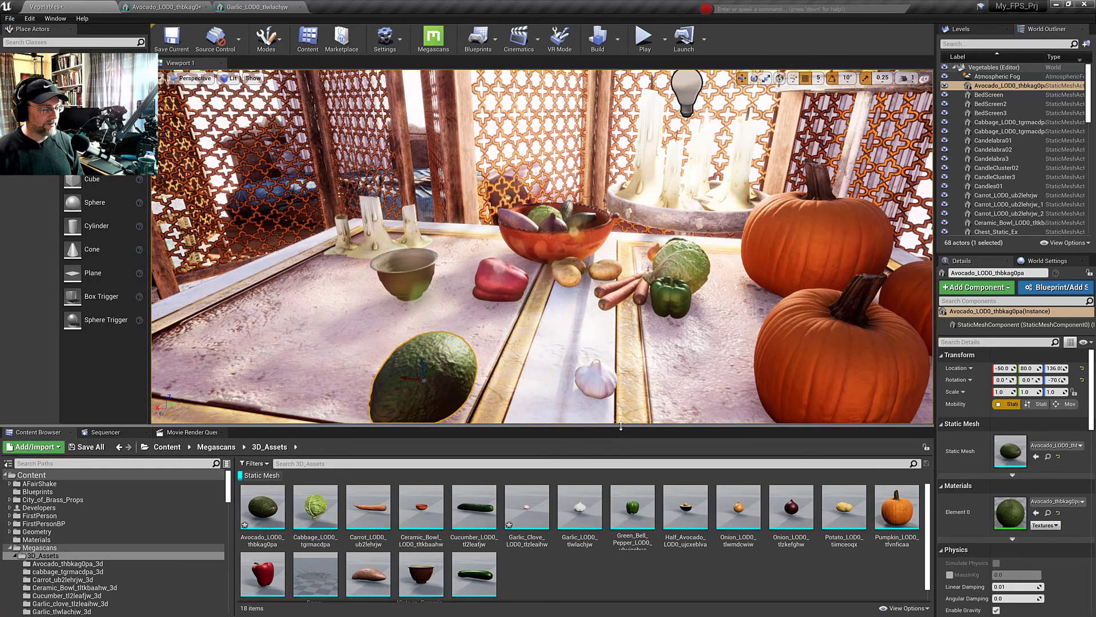